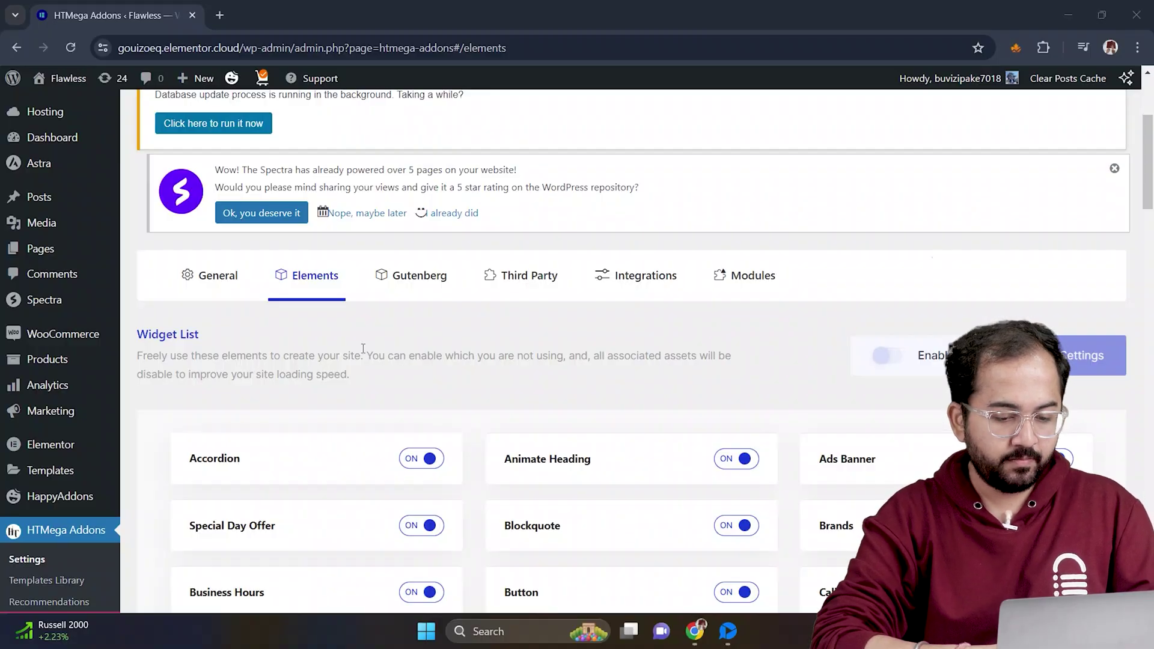
Create a new page and open it in Elementor; it is auto-titled Elementor #4348.
{"action": "mouse_move", "coordinate": [104, 267]}
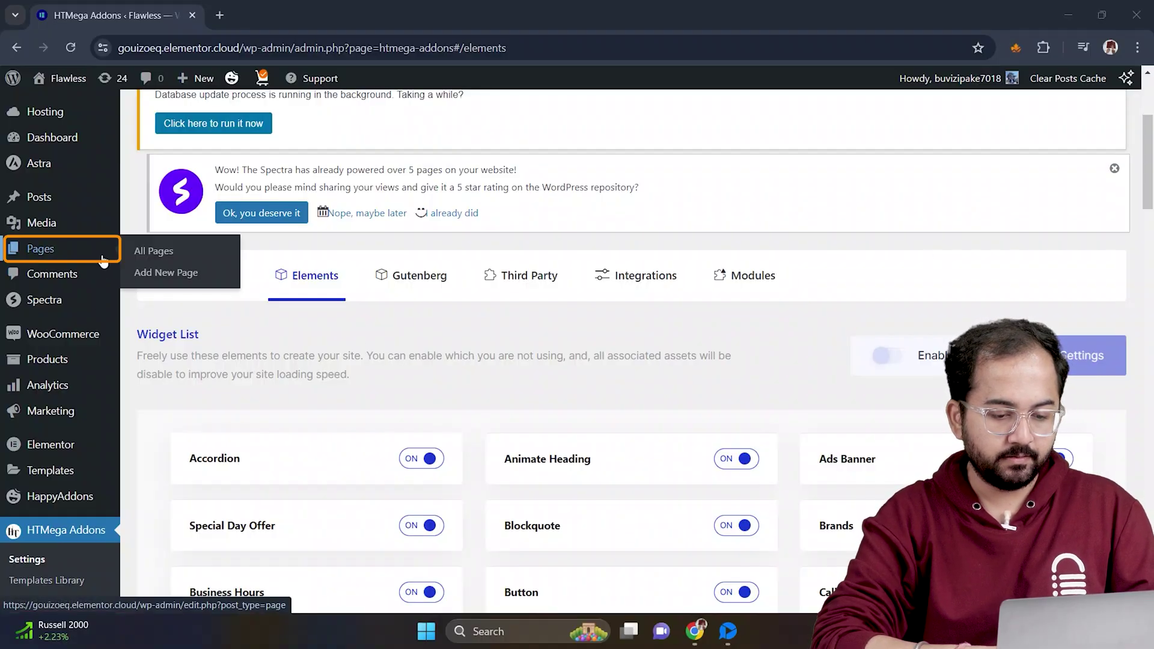
{"action": "left_click", "coordinate": [162, 269]}
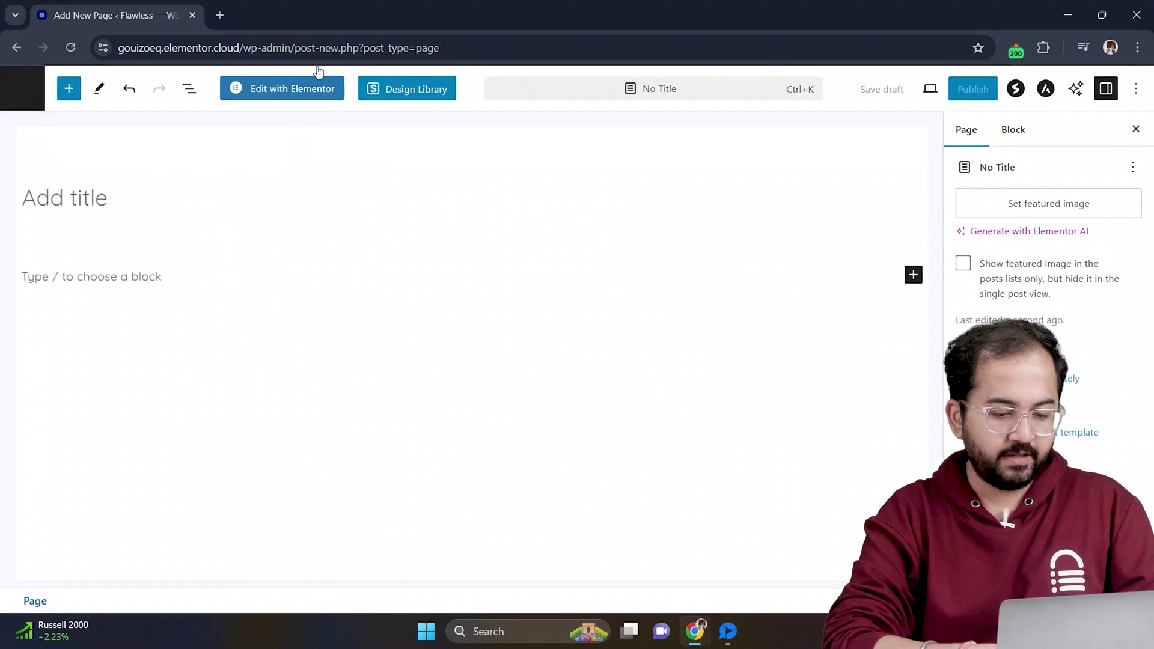
{"action": "left_click", "coordinate": [277, 89]}
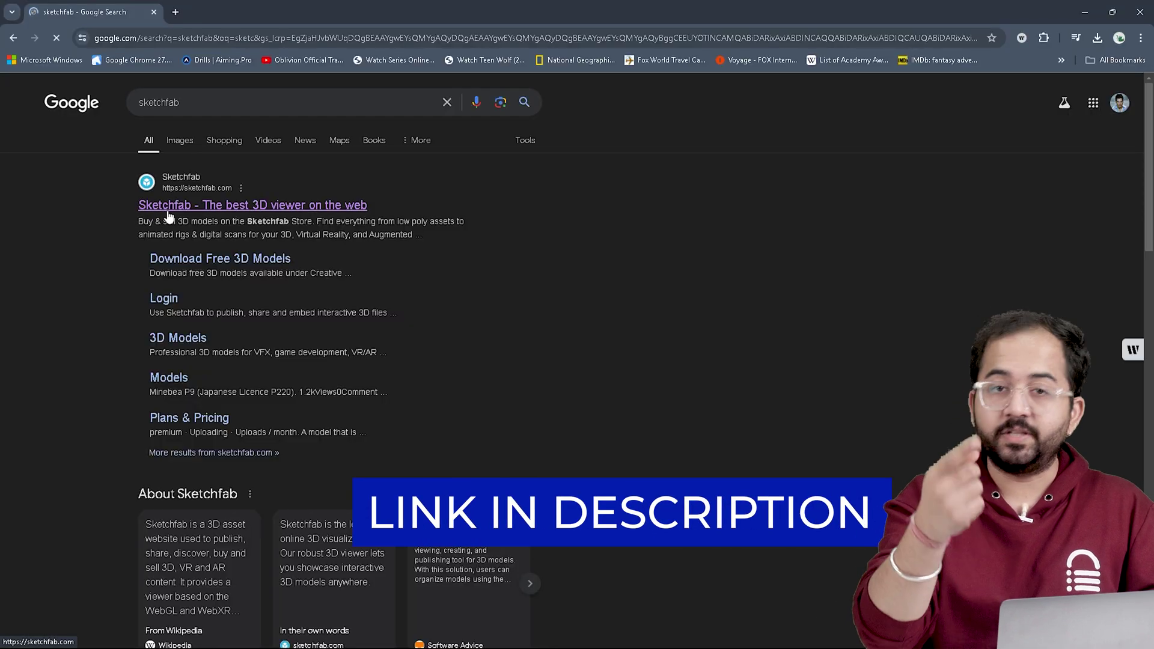
Search Sketchfab for 'combat robot', open the Combat Robot model and rotate it to inspect.
{"action": "left_click", "coordinate": [164, 212]}
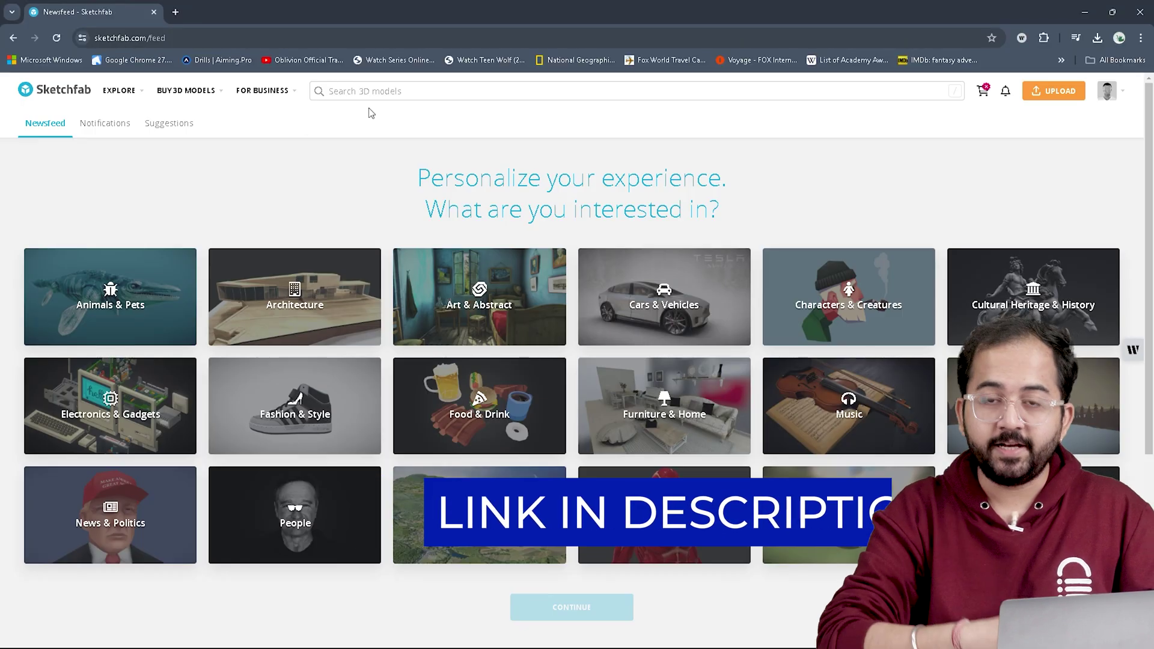
{"action": "left_click", "coordinate": [361, 92]}
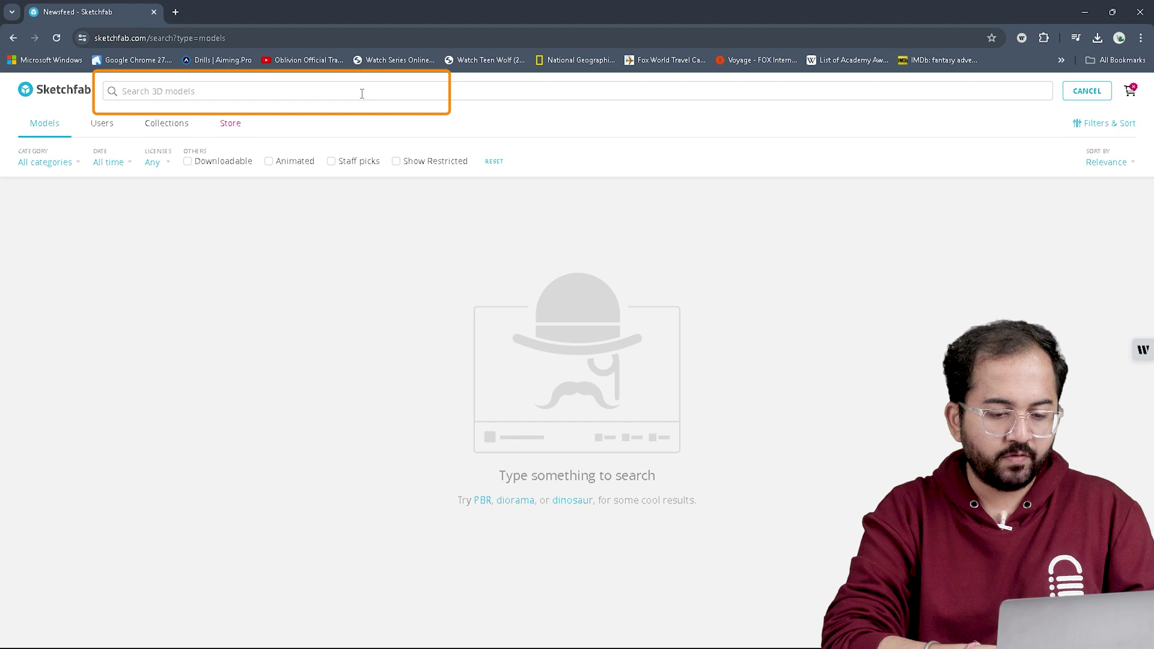
{"action": "type", "text": "combat robot"}
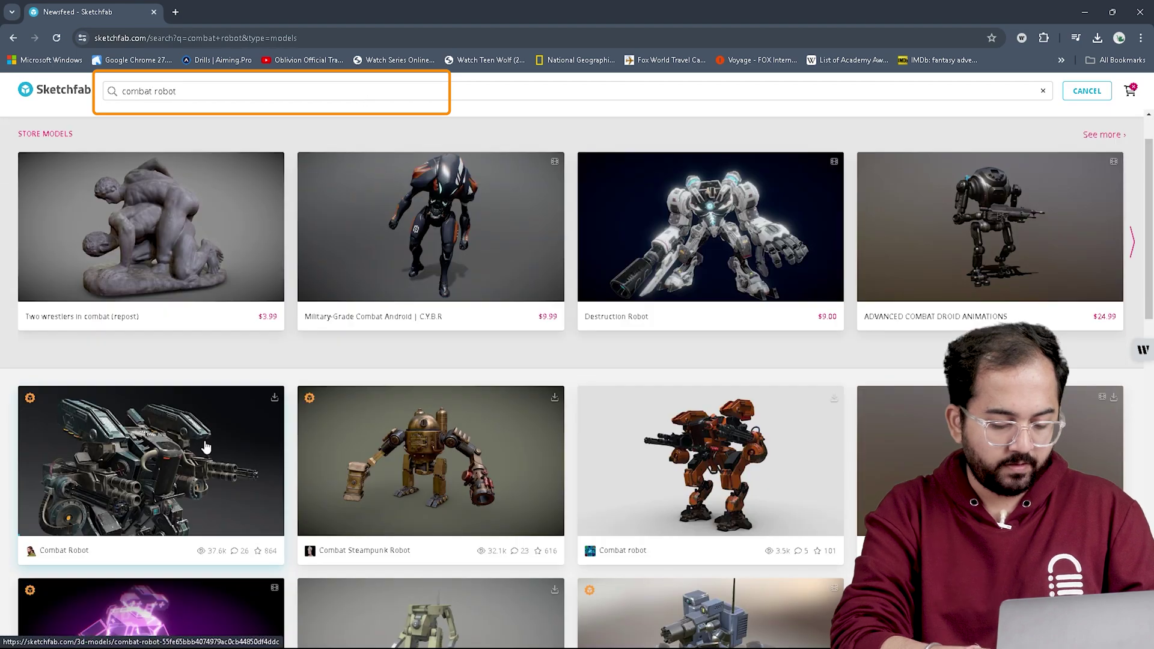
{"action": "left_click", "coordinate": [205, 443]}
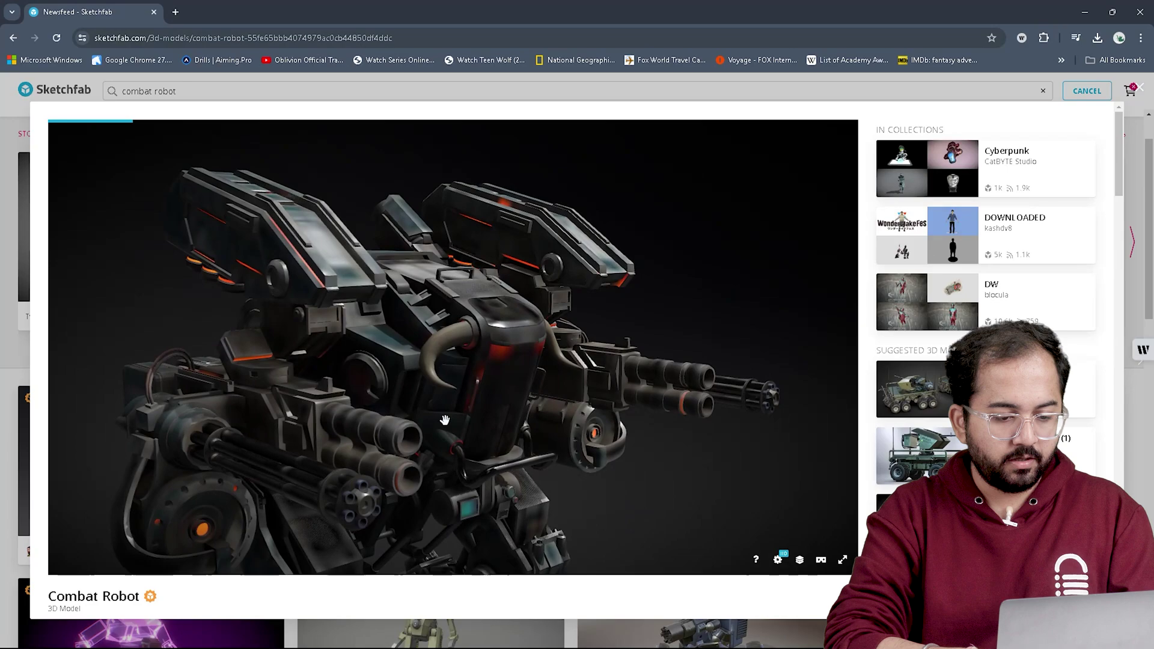
{"action": "left_click_drag", "start_coordinate": [399, 407], "coordinate": [698, 355]}
{"action": "scroll", "coordinate": [697, 355], "scroll_direction": "down", "scroll_amount": 5}
{"action": "scroll", "coordinate": [1116, 250], "scroll_direction": "down", "scroll_amount": 6}
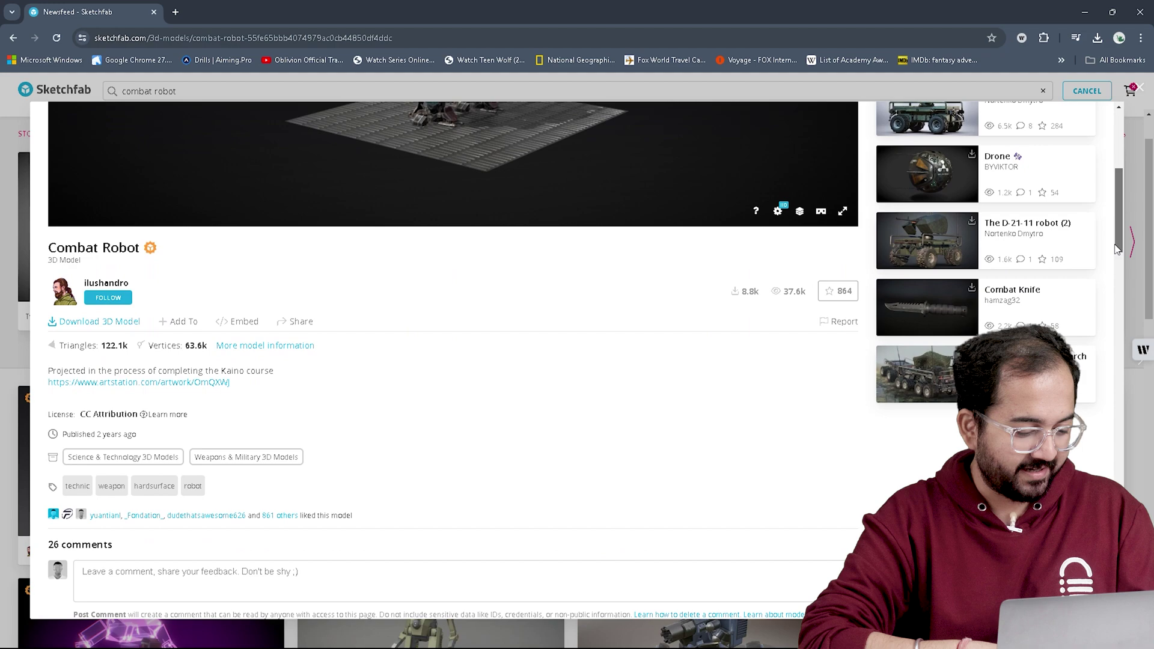
Download the Combat Robot in glTF format and copy the creator attribution credits.
{"action": "left_click", "coordinate": [126, 318]}
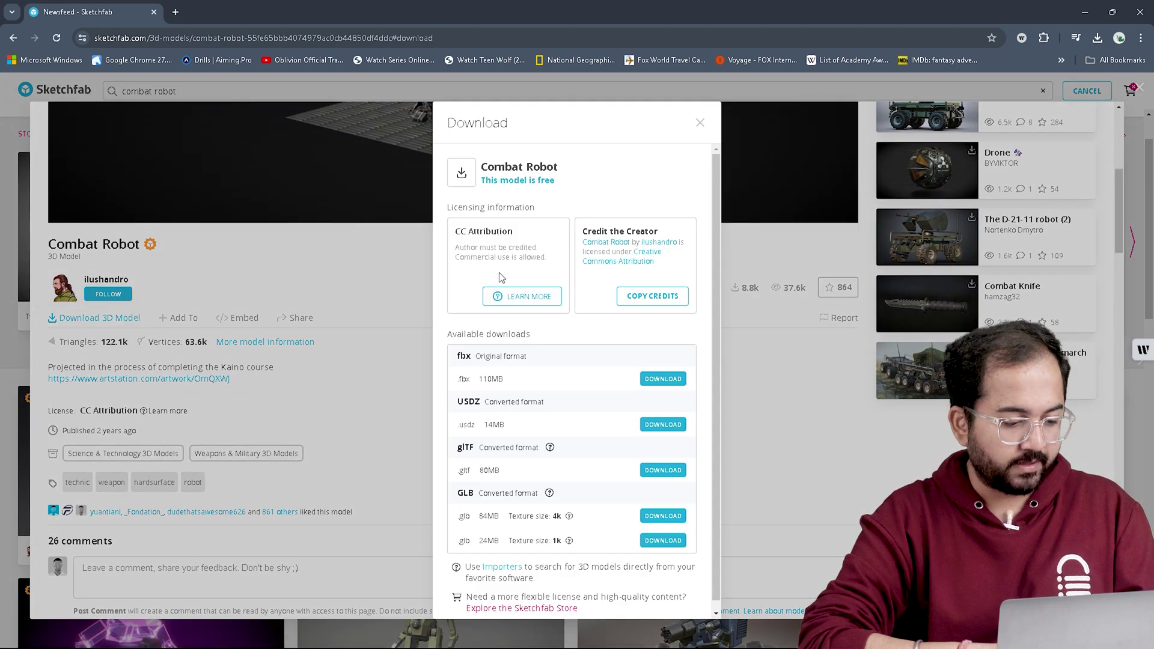
{"action": "left_click", "coordinate": [663, 470]}
{"action": "left_click", "coordinate": [652, 295]}
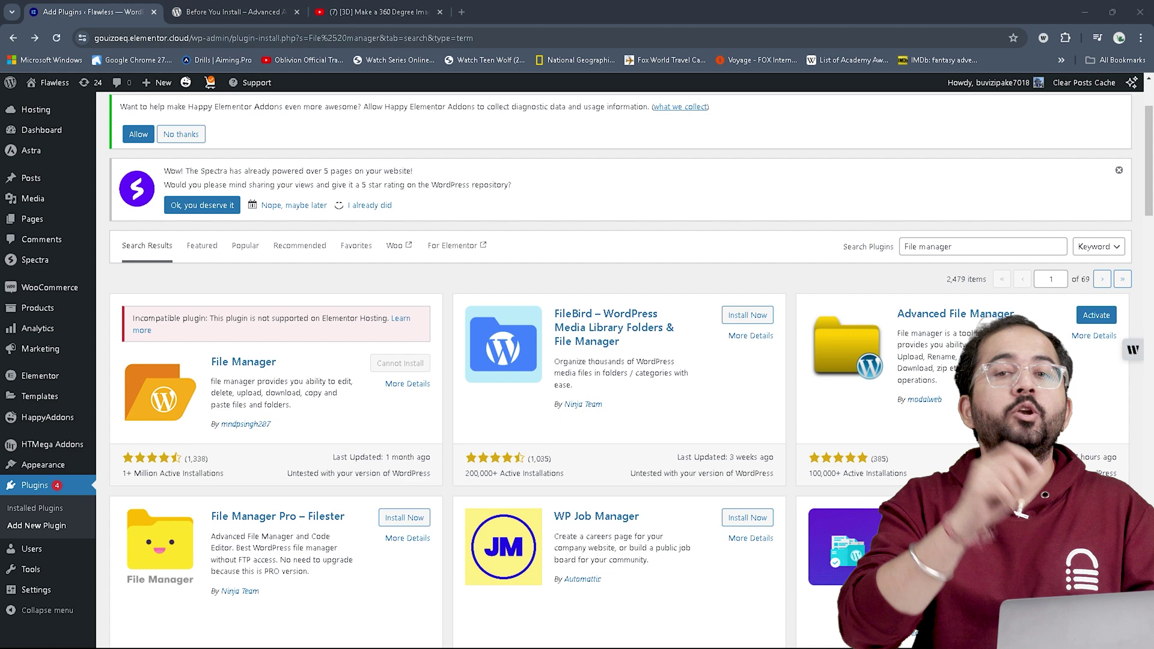
Activate Advanced File Manager from the 'File manager' plugin search results.
{"action": "left_click", "coordinate": [1096, 315]}
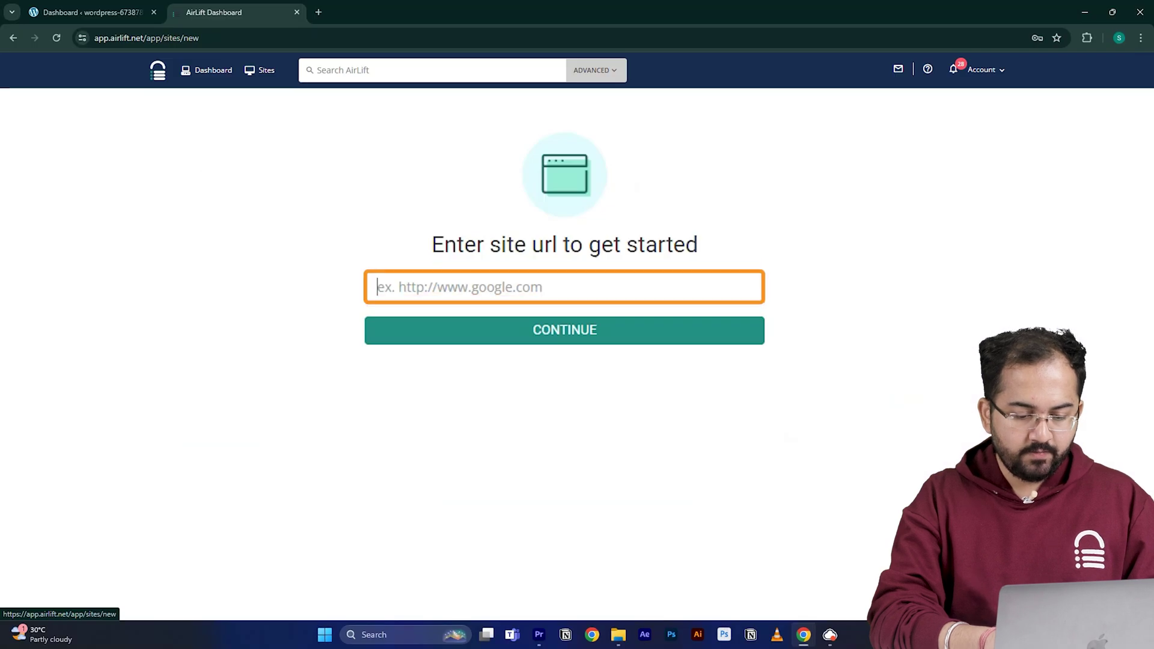
Submit the pasted site URL to AirLift and review the report: 56 original versus 98 optimized.
{"action": "key", "text": "ctrl+v"}
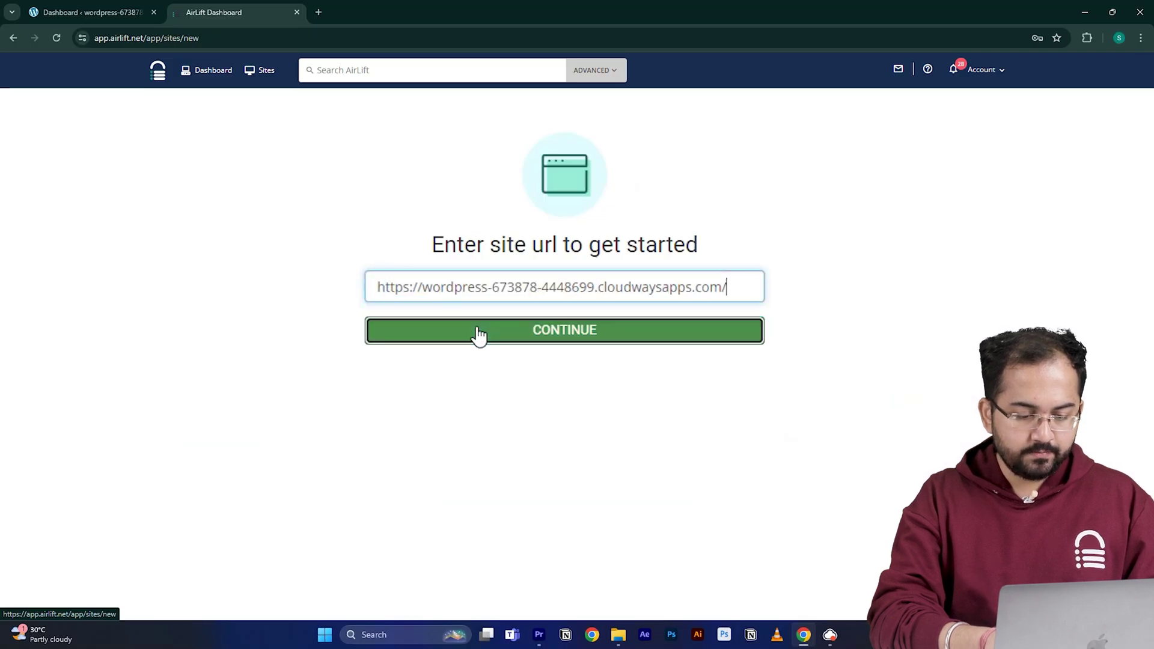
{"action": "left_click", "coordinate": [477, 331]}
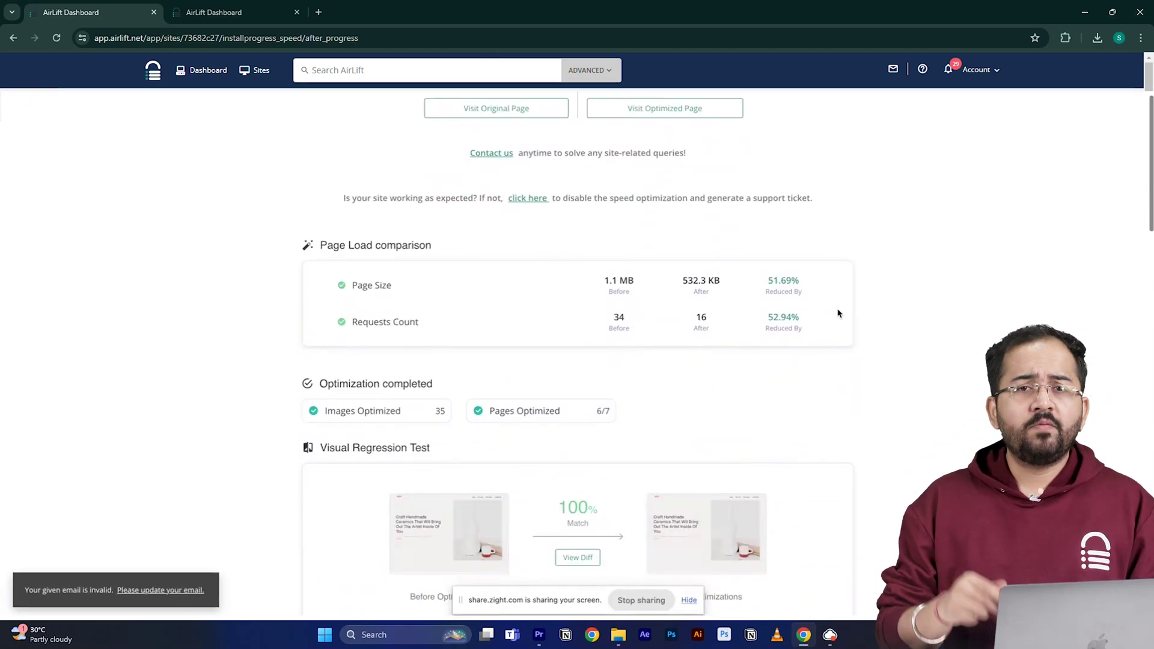
{"action": "scroll", "coordinate": [839, 313], "scroll_direction": "down", "scroll_amount": 1}
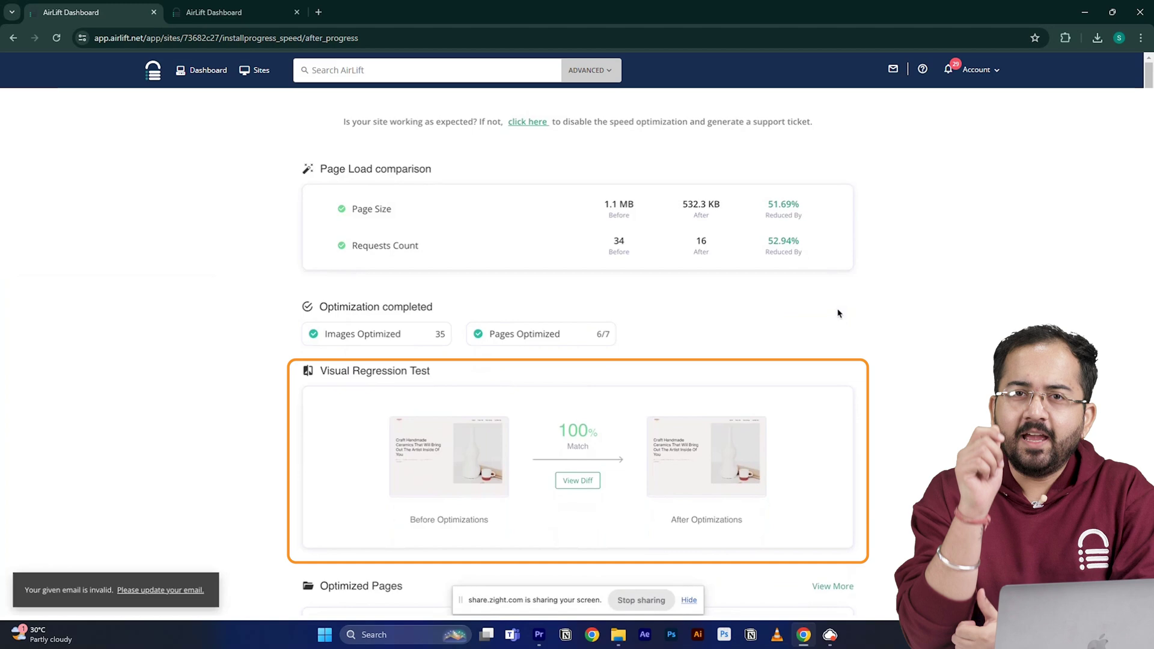
{"action": "scroll", "coordinate": [839, 314], "scroll_direction": "up", "scroll_amount": 5}
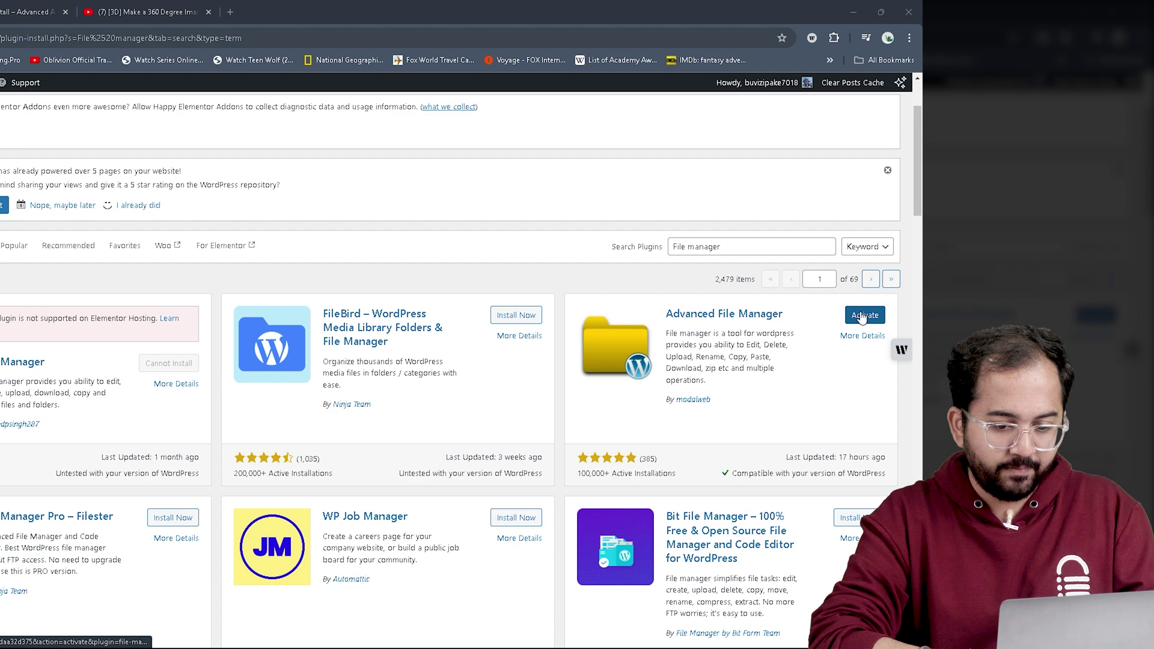
Activate Advanced File Manager and go to its File Manager page.
{"action": "left_click", "coordinate": [862, 318]}
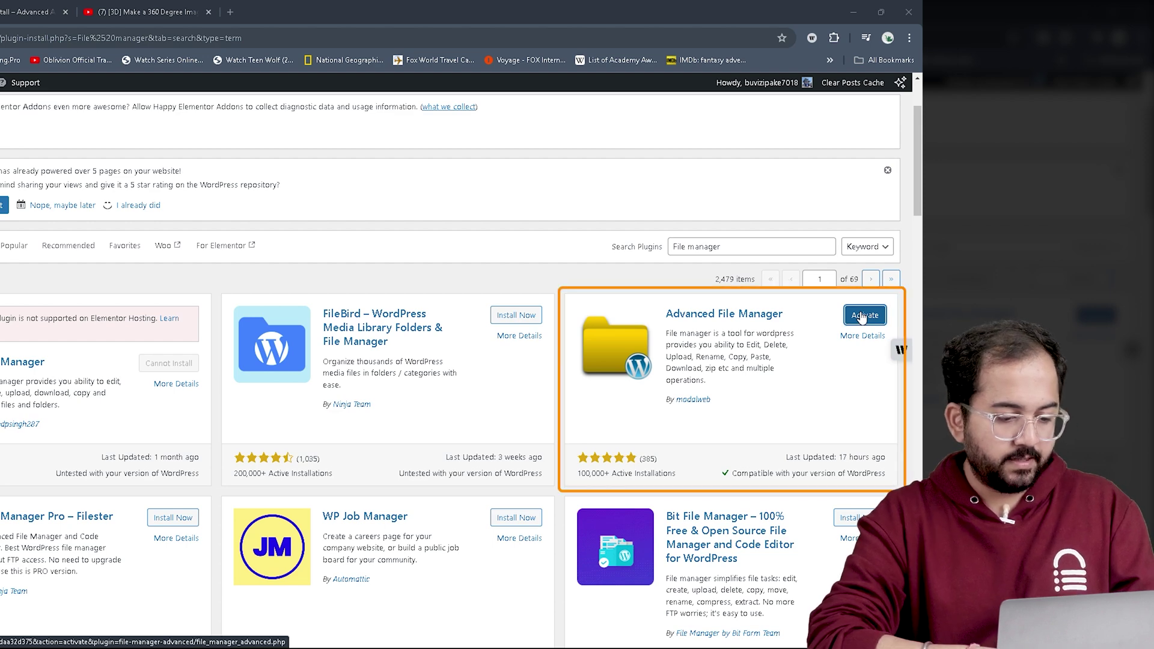
{"action": "left_click", "coordinate": [862, 317]}
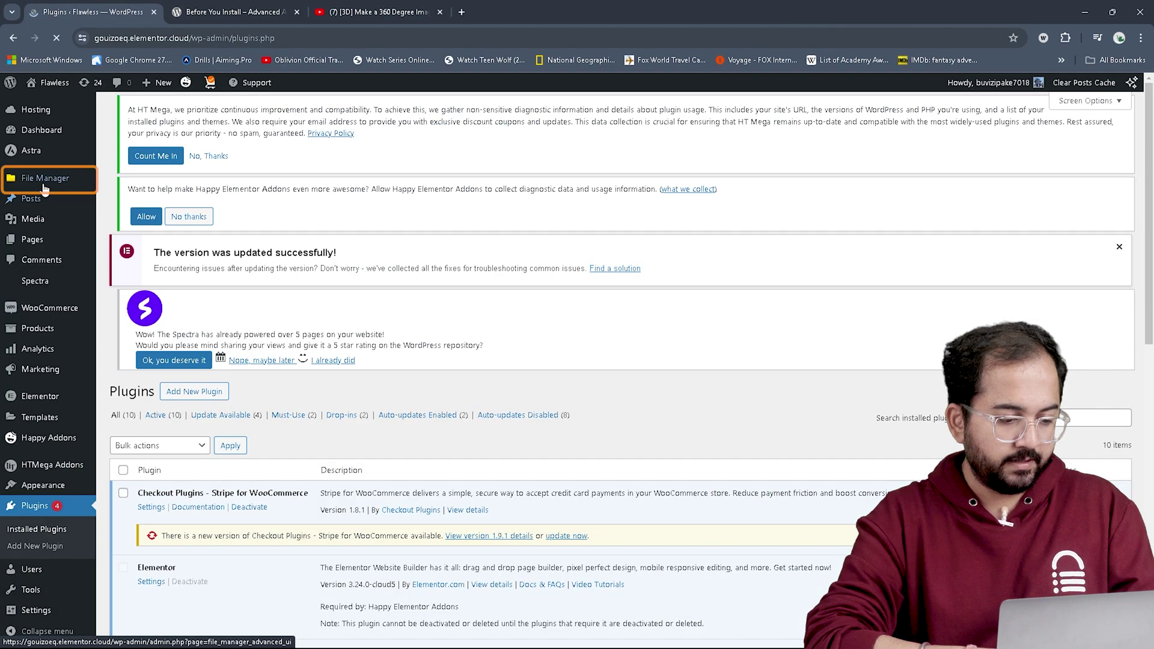
{"action": "mouse_move", "coordinate": [44, 187]}
{"action": "left_click", "coordinate": [123, 180]}
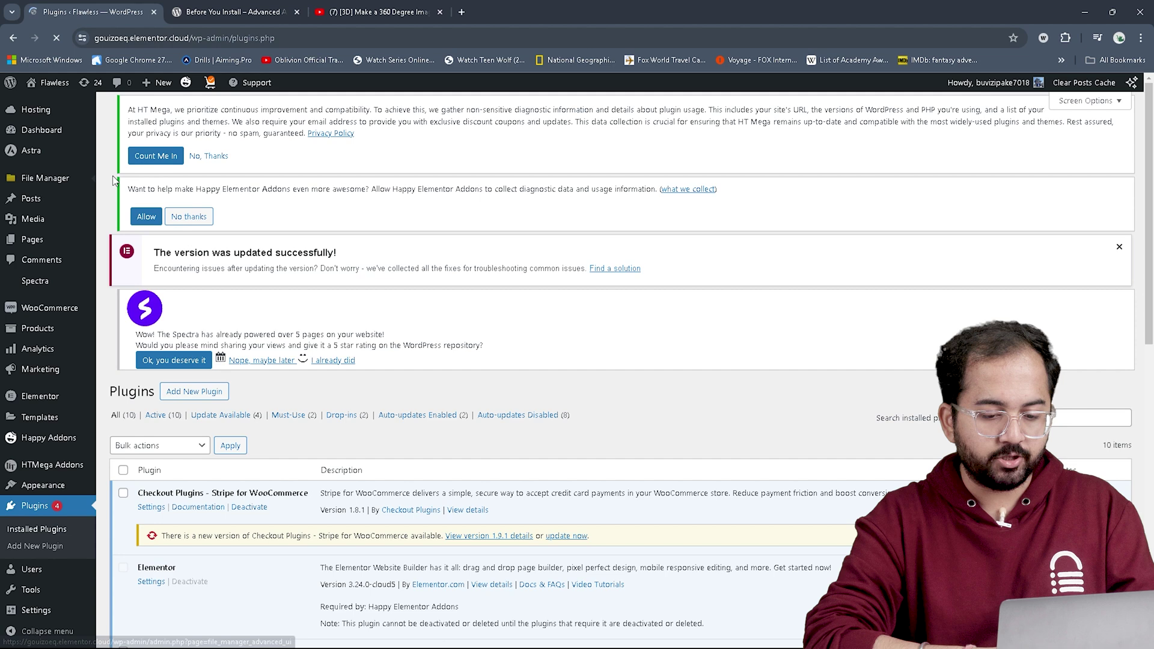
{"action": "scroll", "coordinate": [1150, 434], "scroll_direction": "down", "scroll_amount": 3}
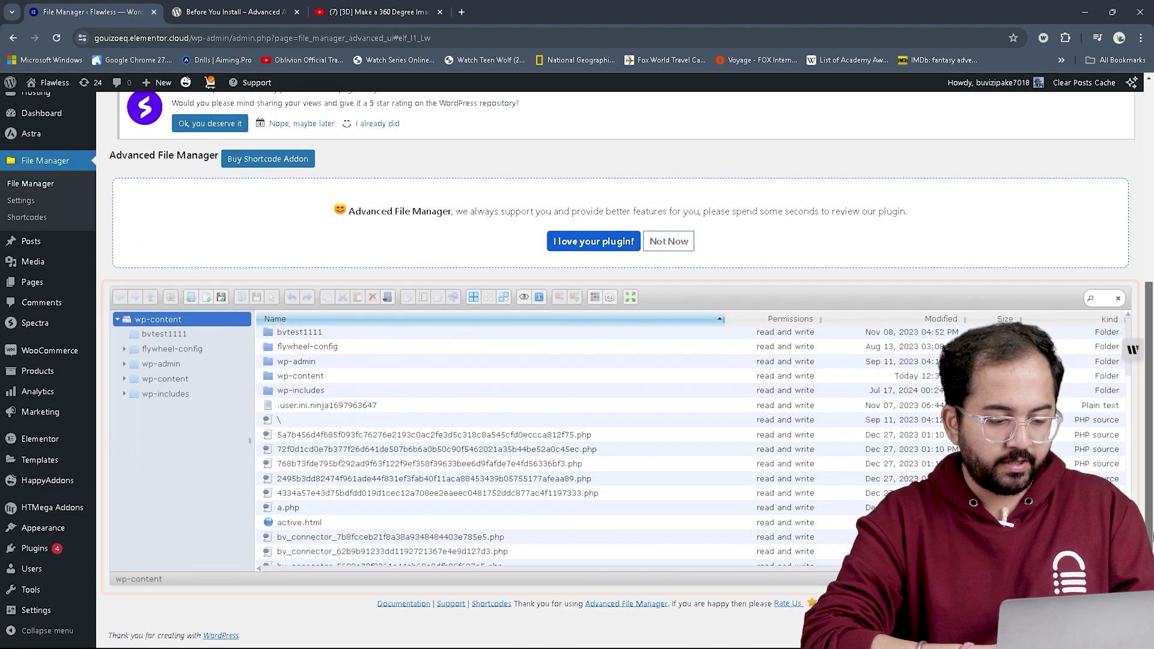
Browse into the wp-content folder and then its uploads folder.
{"action": "double_click", "coordinate": [344, 375]}
{"action": "left_click", "coordinate": [157, 380]}
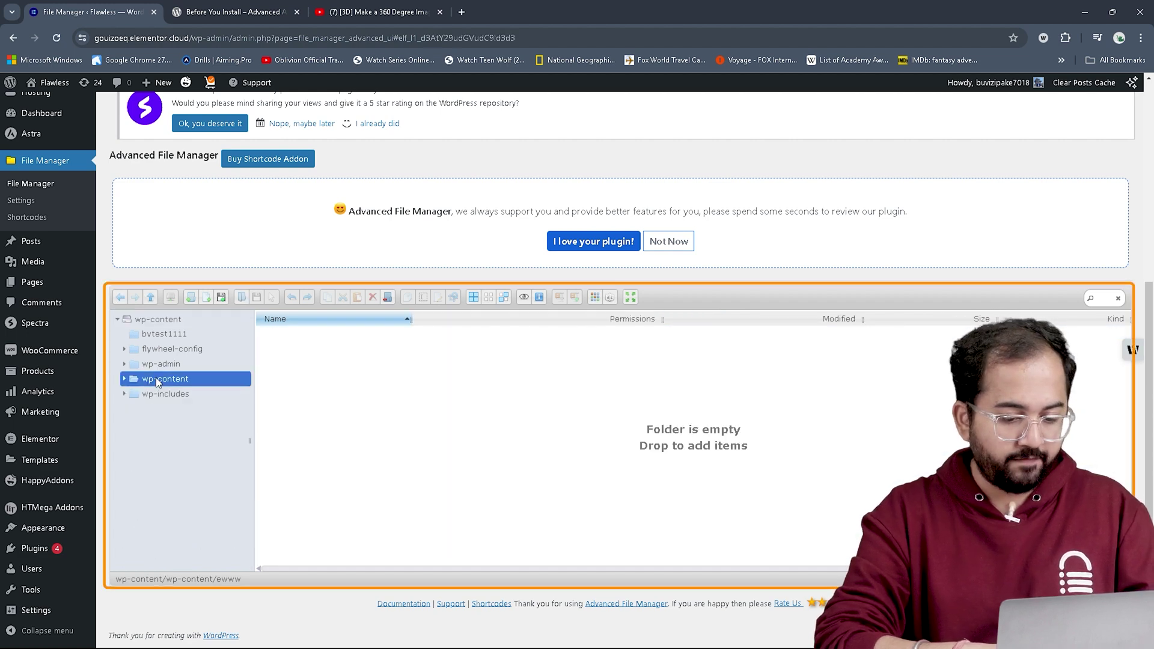
{"action": "left_click", "coordinate": [128, 382]}
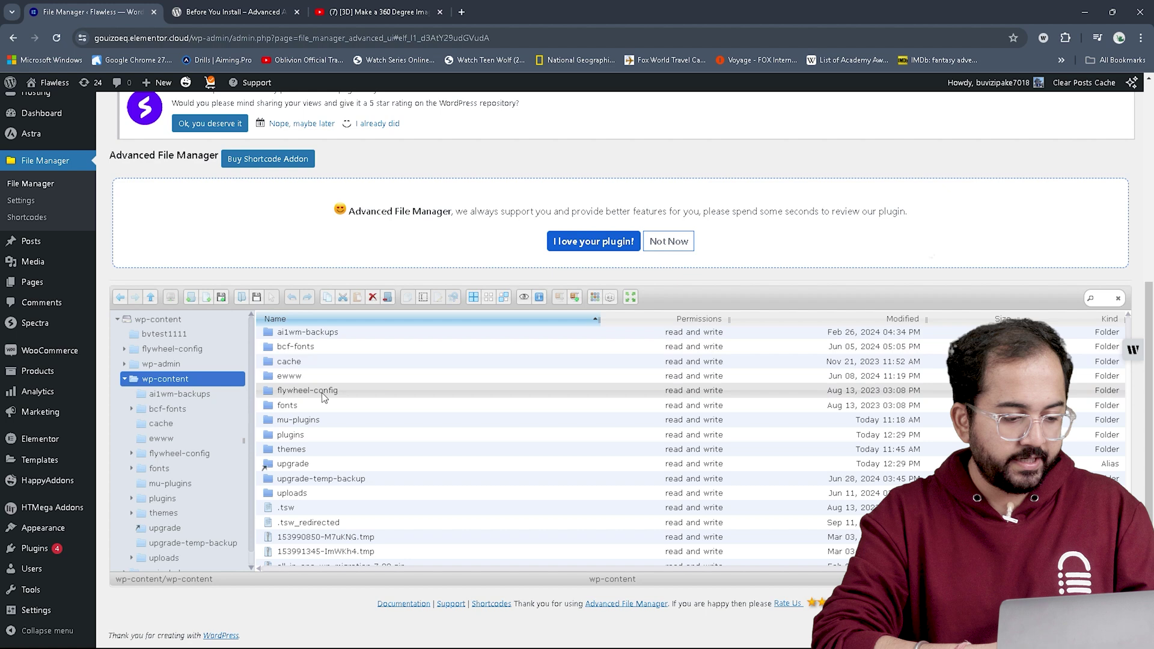
{"action": "scroll", "coordinate": [326, 421], "scroll_direction": "down", "scroll_amount": 2}
{"action": "left_click", "coordinate": [315, 434]}
{"action": "double_click", "coordinate": [315, 434]}
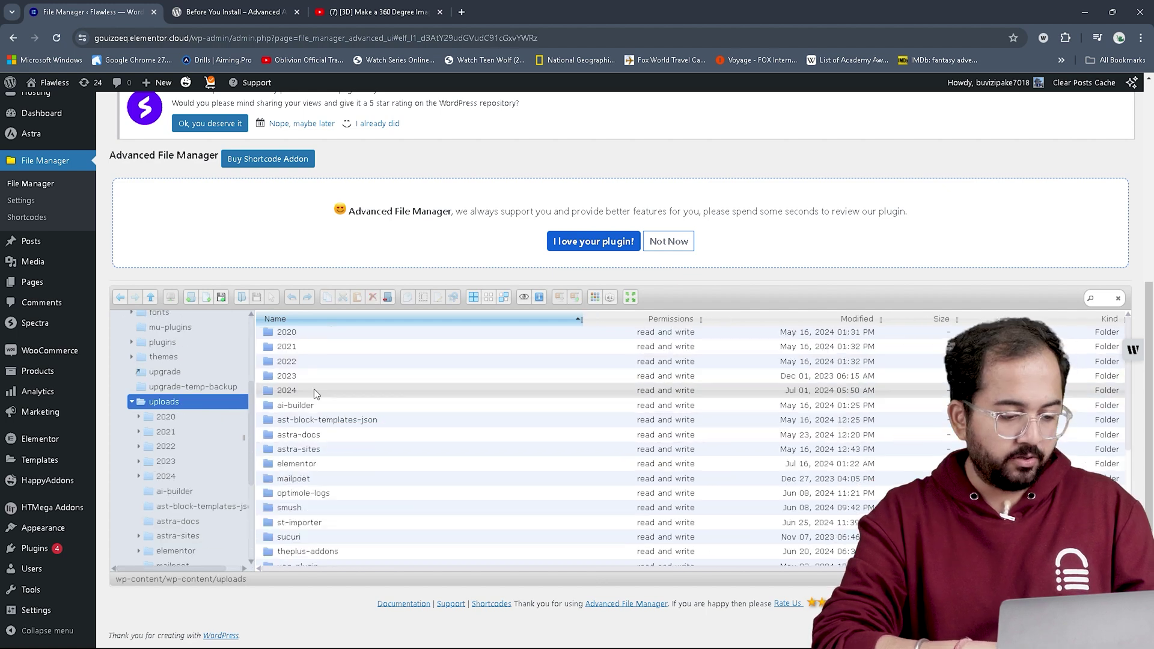
{"action": "left_click", "coordinate": [315, 392]}
Go into the uploads/2024/01 folder.
{"action": "double_click", "coordinate": [315, 392]}
{"action": "right_click", "coordinate": [373, 481]}
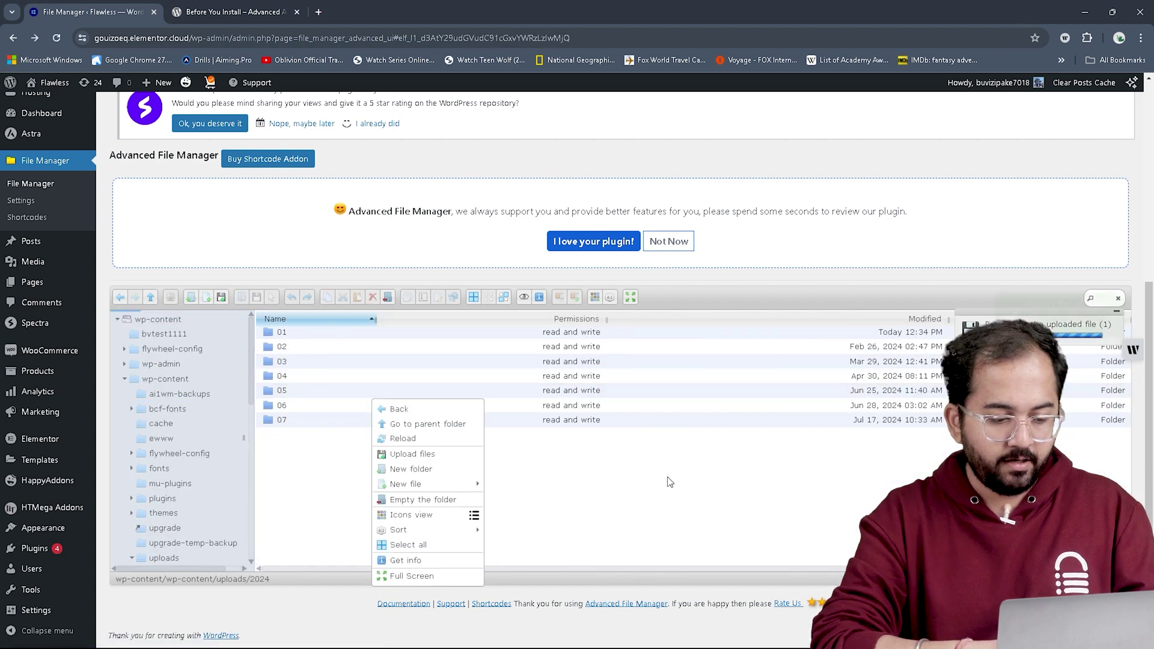
{"action": "double_click", "coordinate": [282, 332]}
Extract combat_robot.zip into the current folder, then select the extracted scene.gltf.
{"action": "right_click", "coordinate": [457, 332]}
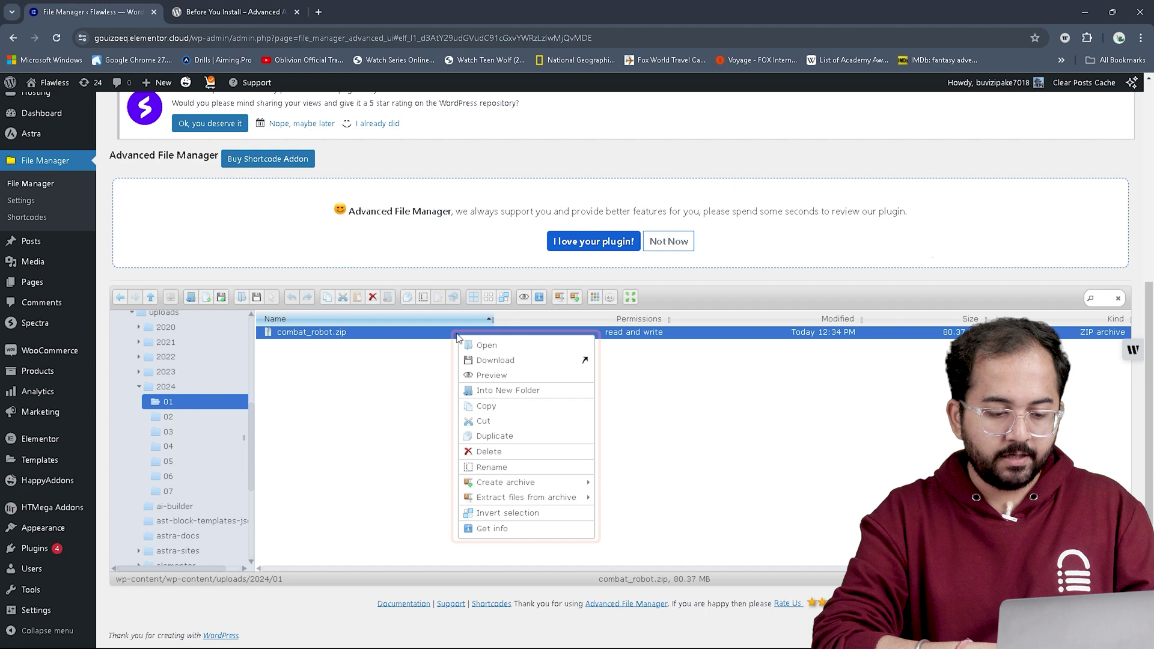
{"action": "mouse_move", "coordinate": [558, 498]}
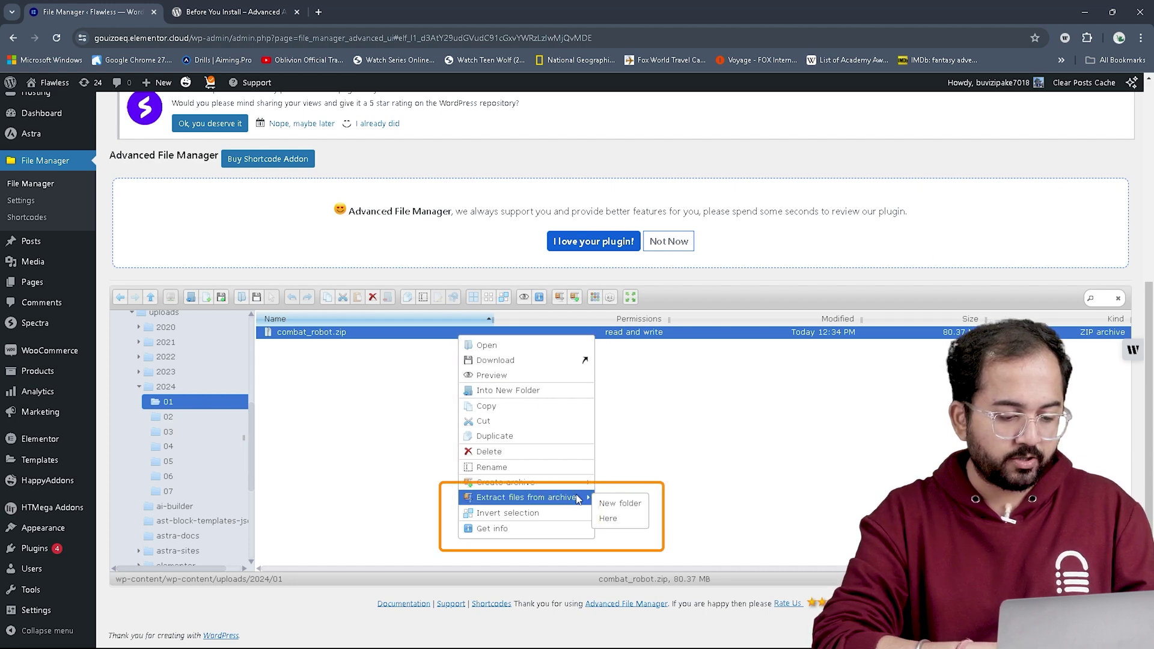
{"action": "left_click", "coordinate": [598, 515]}
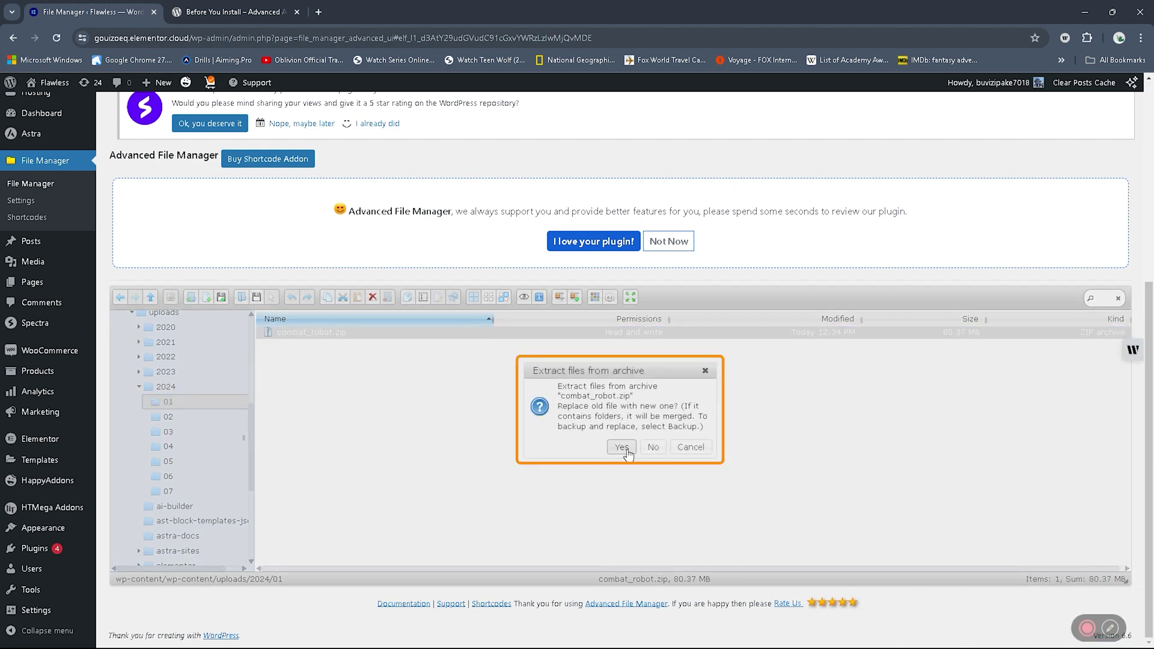
{"action": "left_click", "coordinate": [622, 447]}
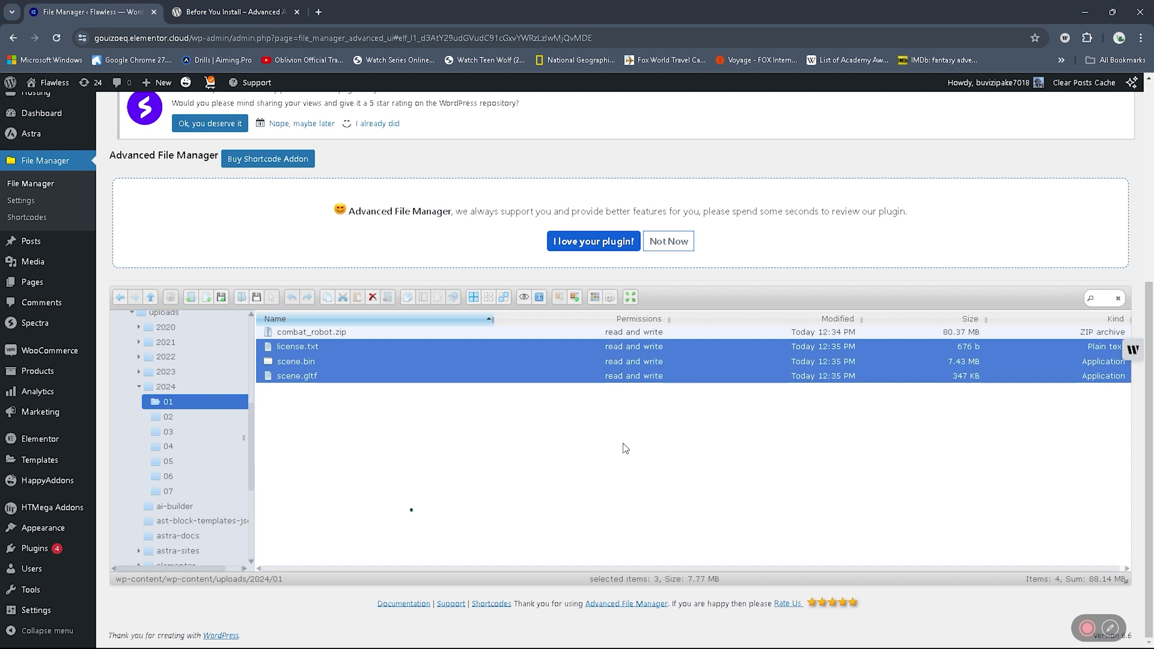
{"action": "left_click", "coordinate": [588, 440]}
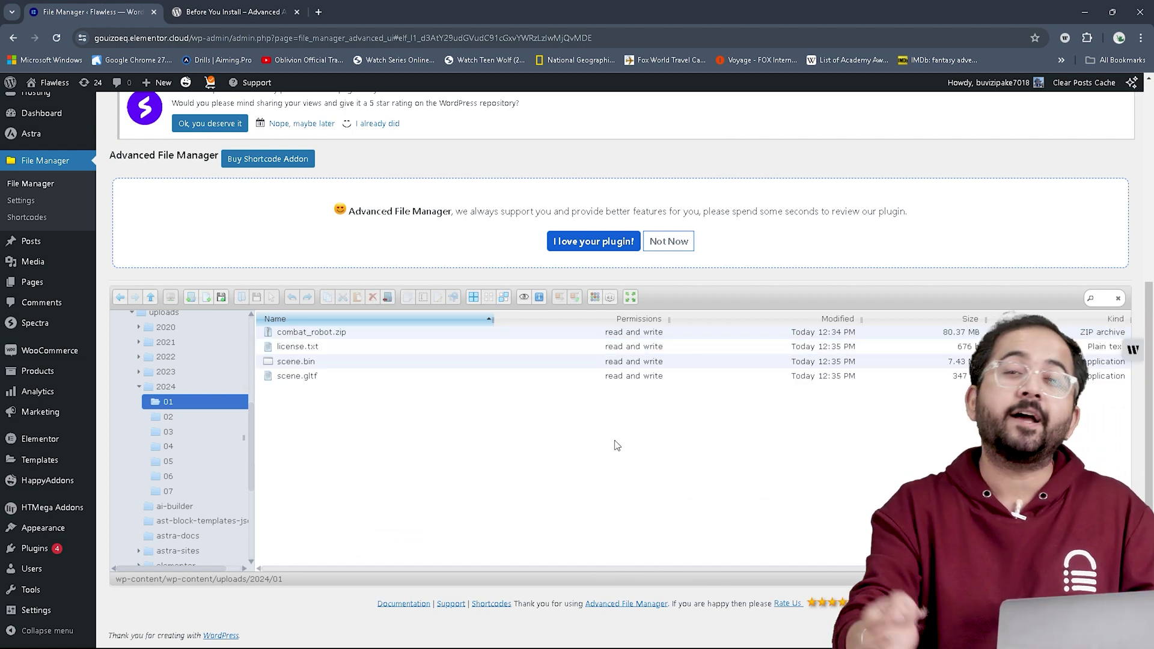
{"action": "left_click", "coordinate": [676, 377]}
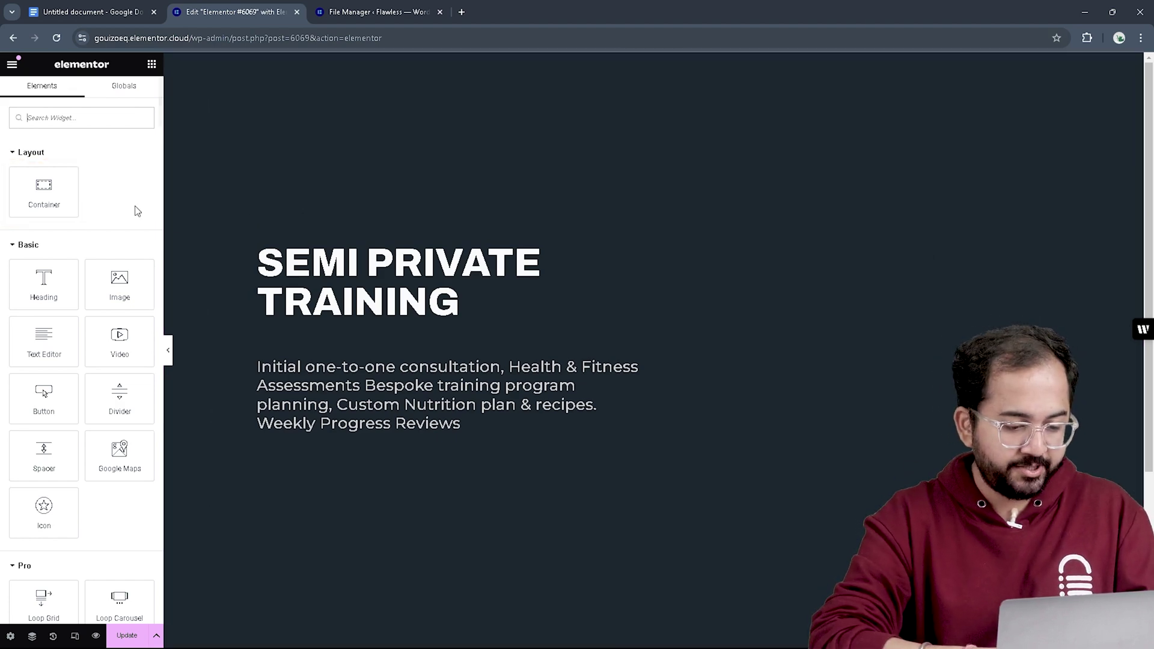
Add a container beside the Semi Private Training text with an HTML widget holding the model-viewer code.
{"action": "left_click_drag", "start_coordinate": [44, 192], "coordinate": [222, 298]}
{"action": "left_click", "coordinate": [53, 118]}
{"action": "type", "text": "wtml"}
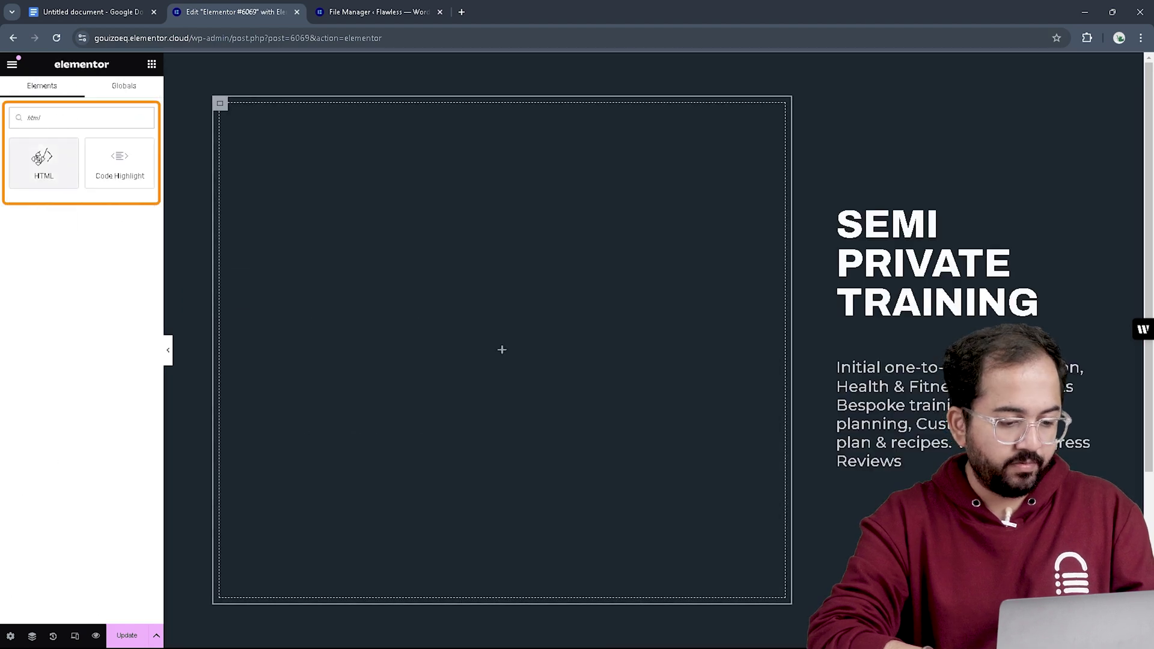
{"action": "left_click_drag", "start_coordinate": [44, 160], "coordinate": [442, 262]}
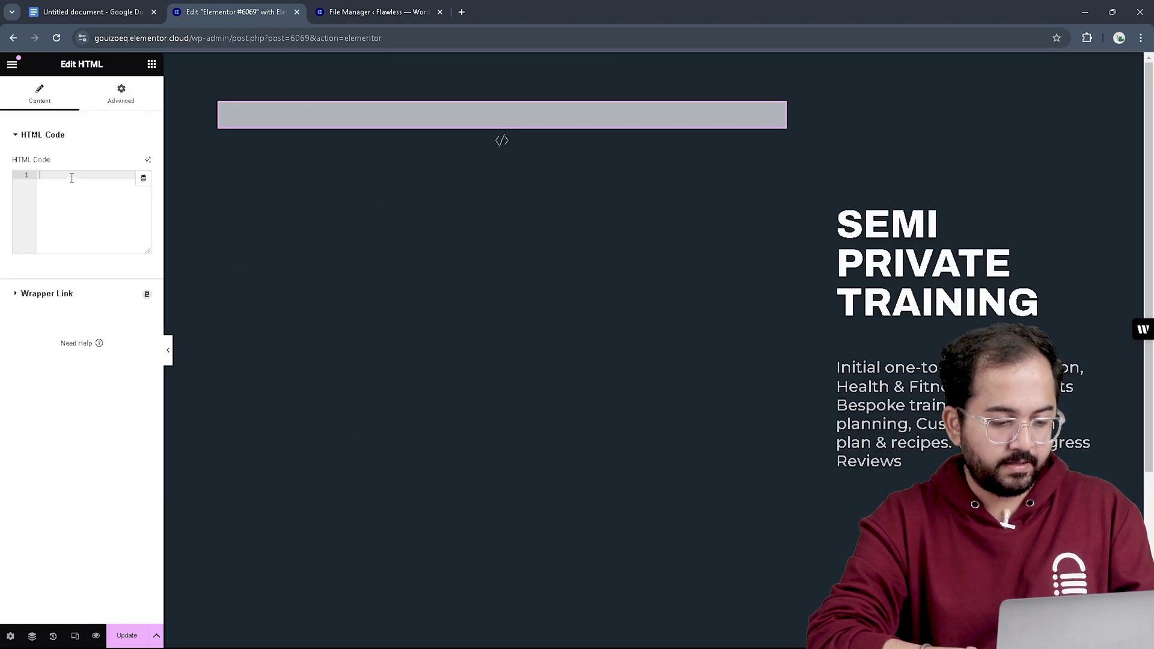
{"action": "key", "text": "ctrl+v"}
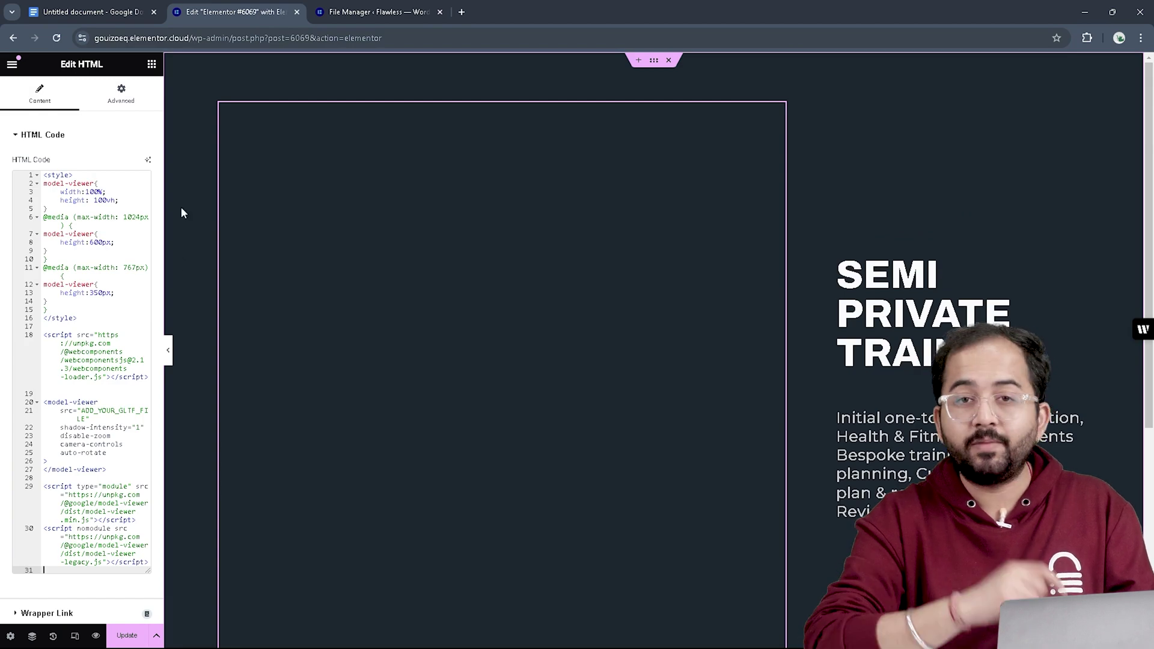
Copy scene.gltf's link from its Get Info details and paste it over ADD_YOUR_GLTF_FILE.
{"action": "left_click", "coordinate": [337, 12]}
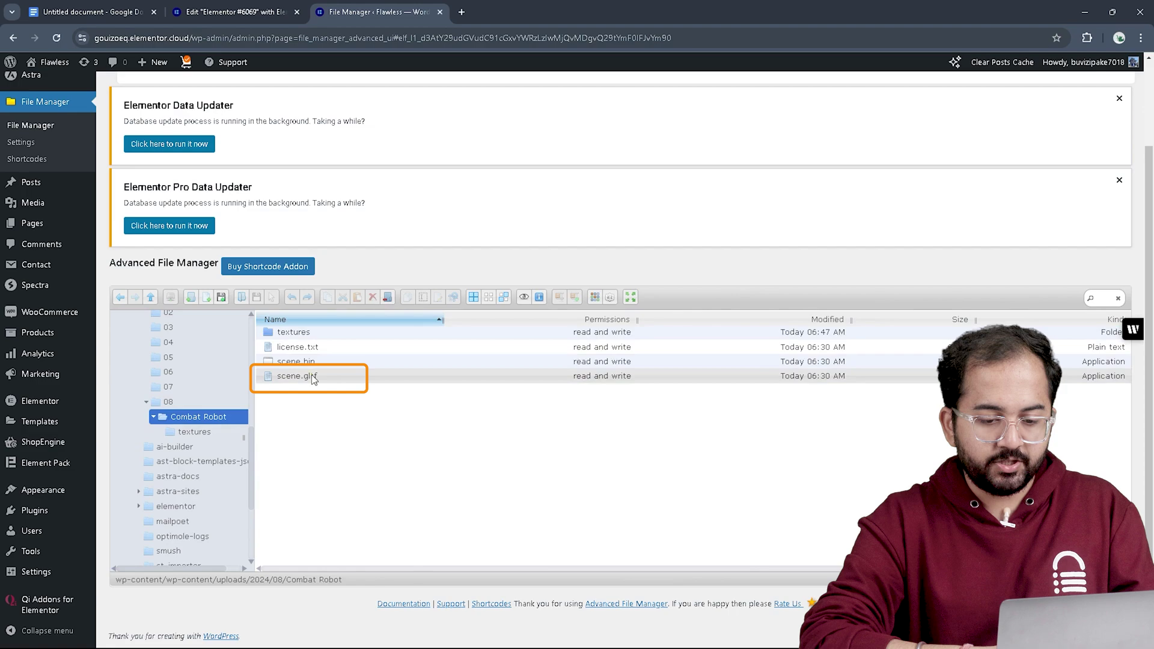
{"action": "left_click", "coordinate": [312, 378]}
{"action": "right_click", "coordinate": [312, 377]}
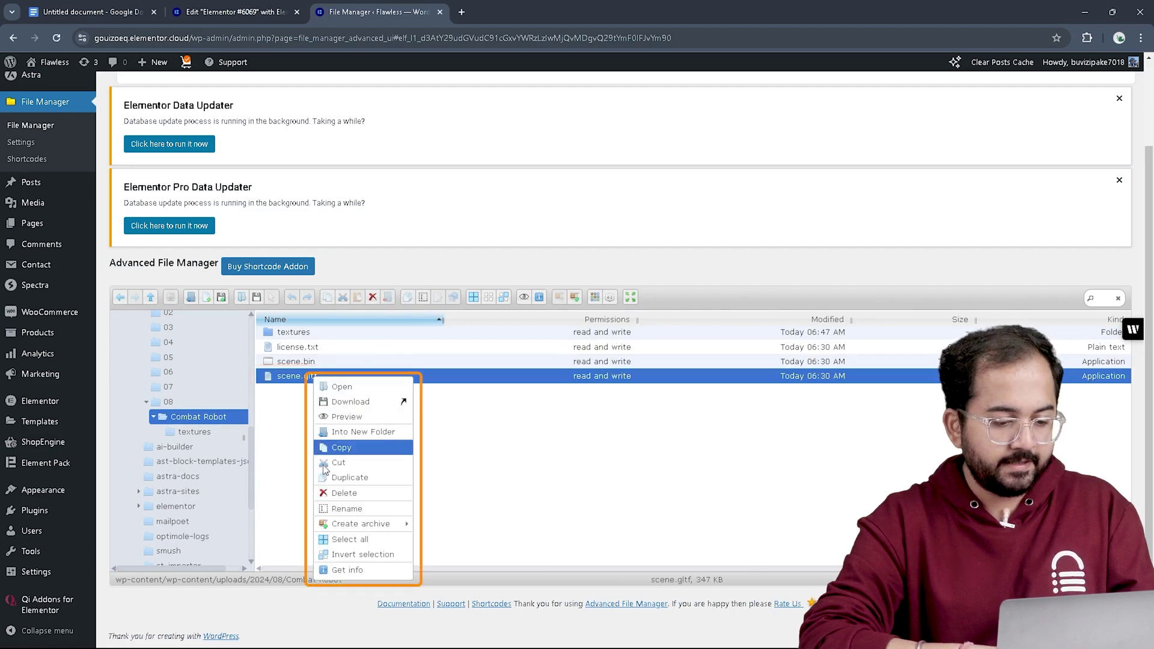
{"action": "left_click", "coordinate": [330, 561]}
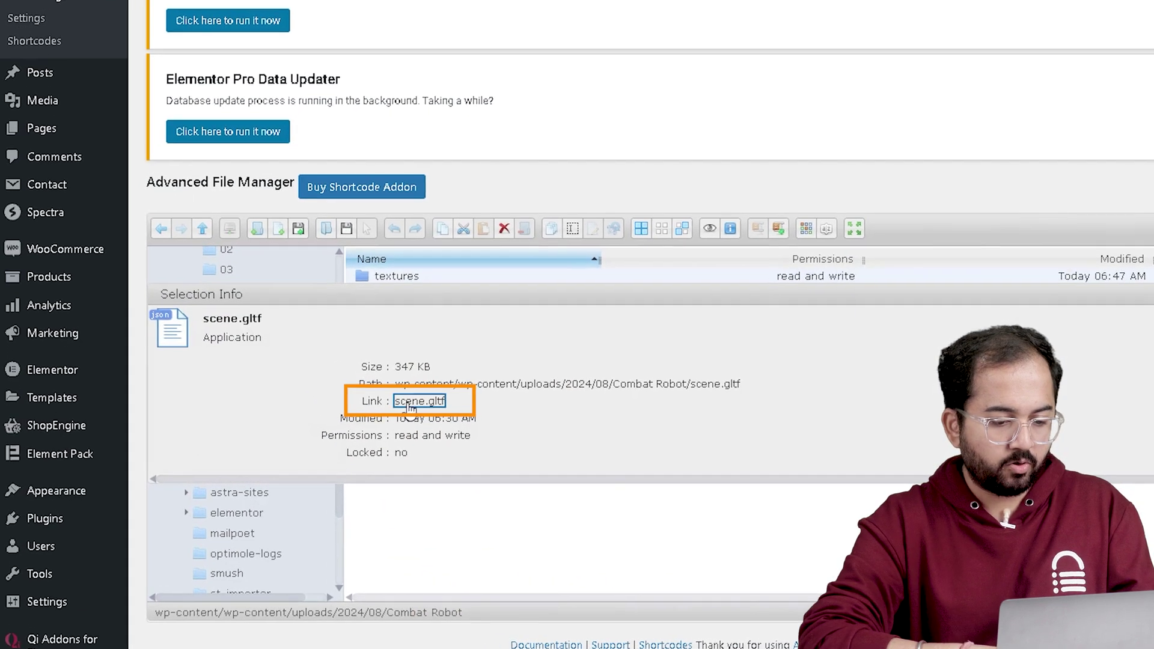
{"action": "right_click", "coordinate": [310, 423]}
{"action": "left_click", "coordinate": [370, 528]}
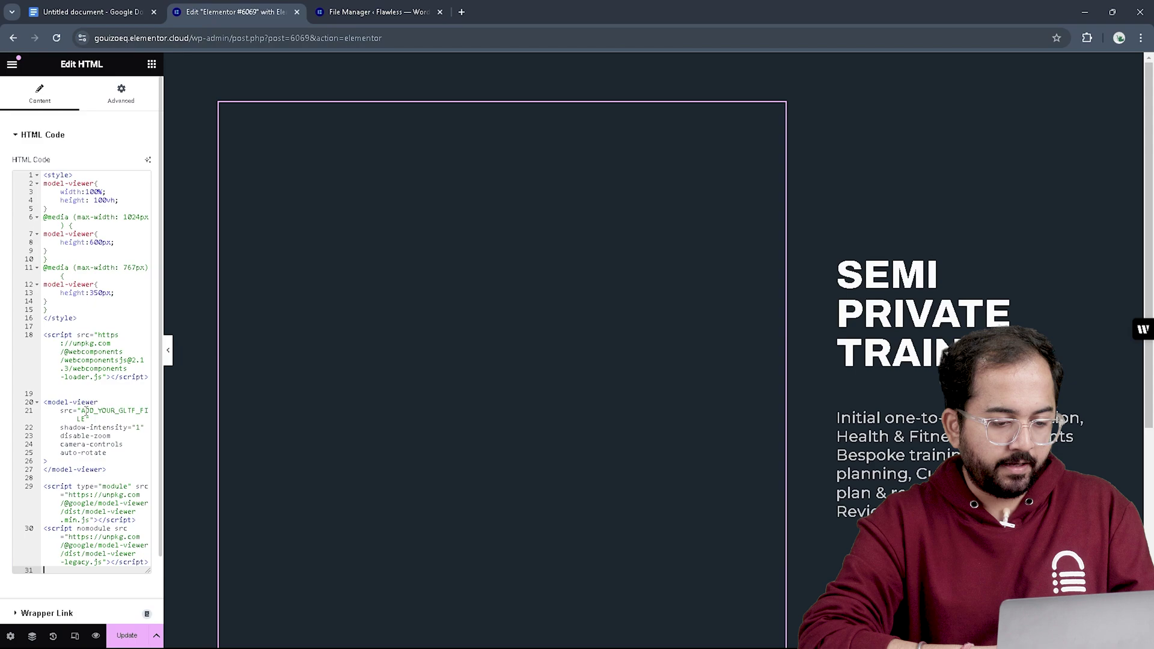
{"action": "left_click_drag", "start_coordinate": [86, 411], "coordinate": [86, 419]}
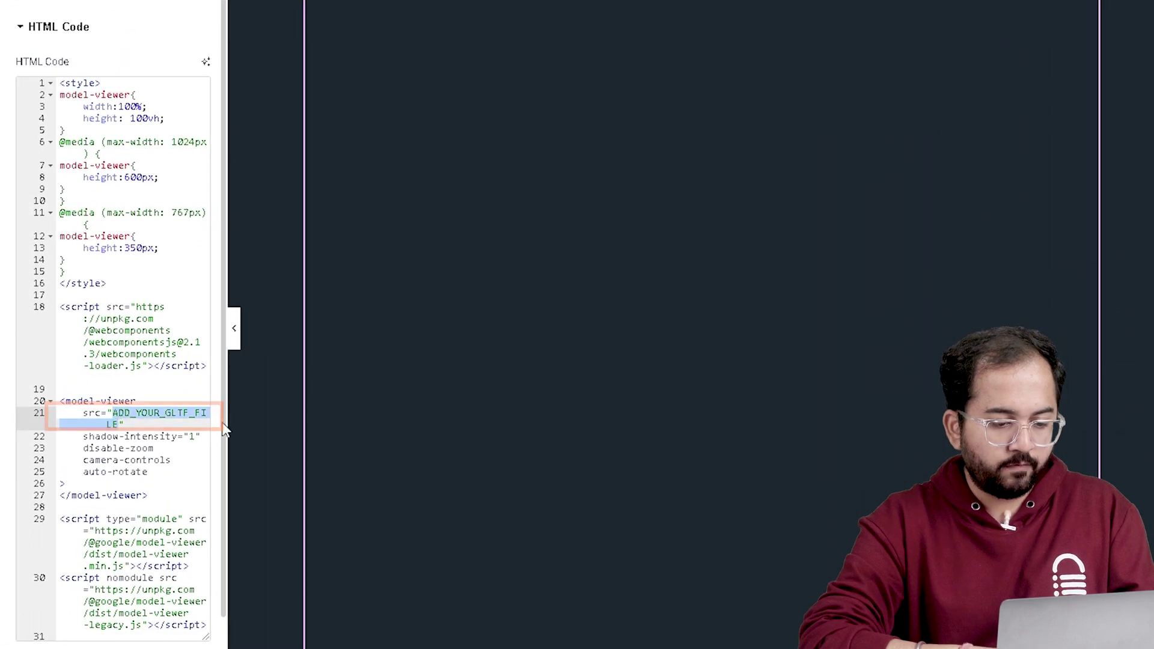
{"action": "key", "text": "ctrl+v"}
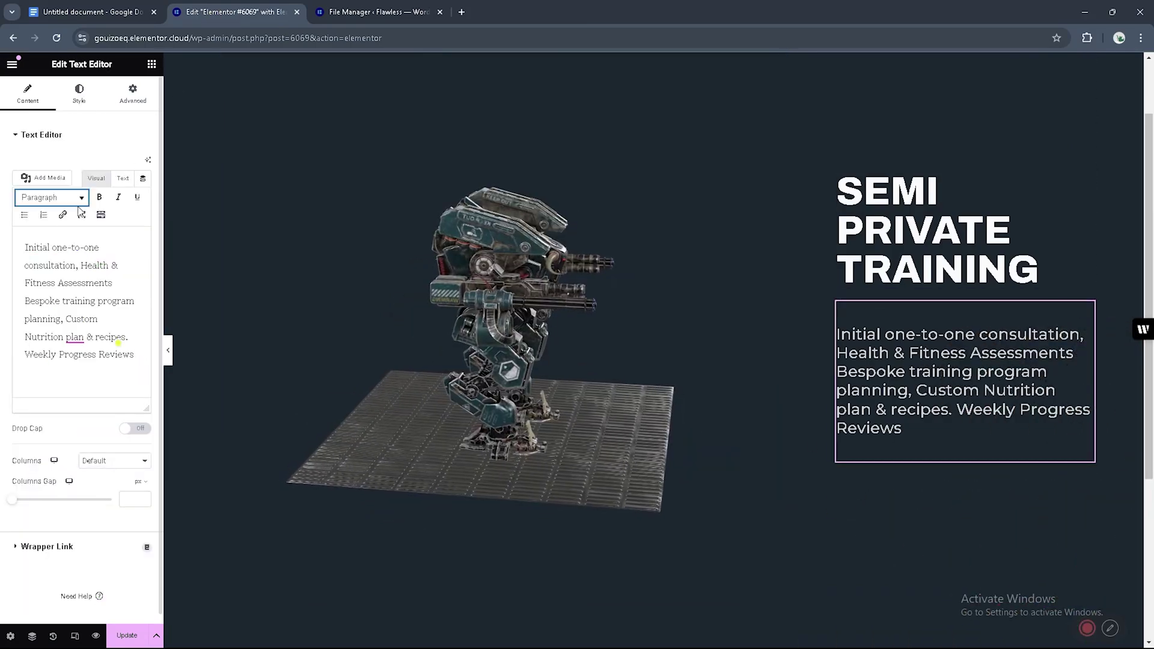
Replace the old description with the pasted combat-robot text and save the page.
{"action": "left_click_drag", "start_coordinate": [111, 335], "coordinate": [27, 262]}
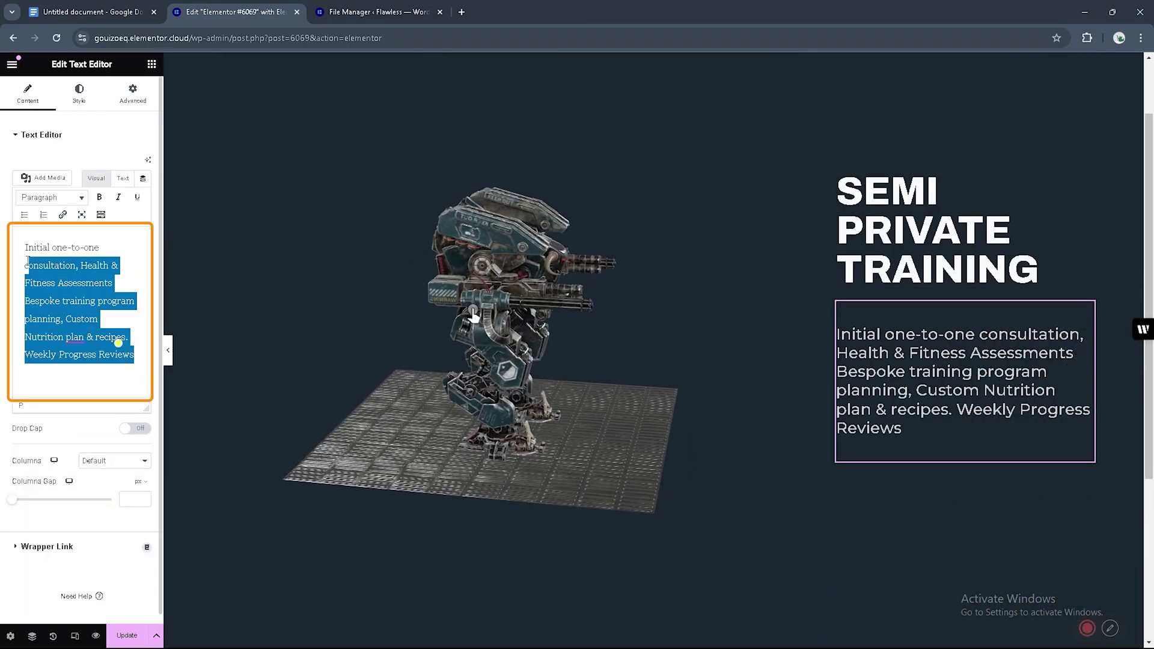
{"action": "key", "text": "ctrl+v"}
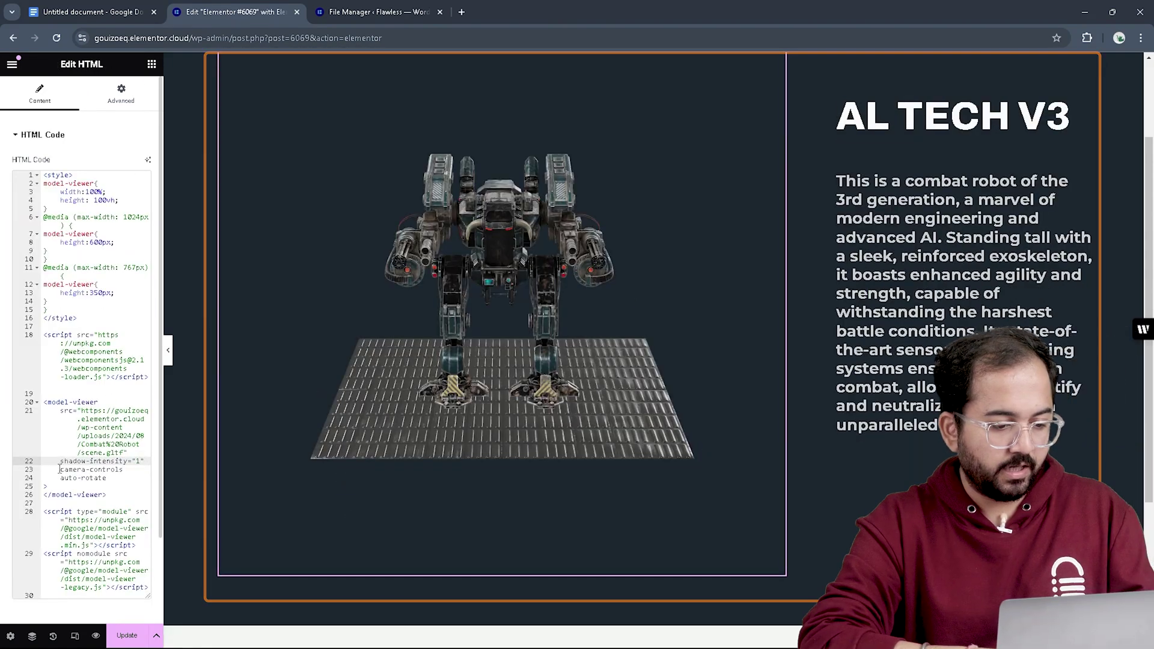
{"action": "key", "text": "ctrl+s"}
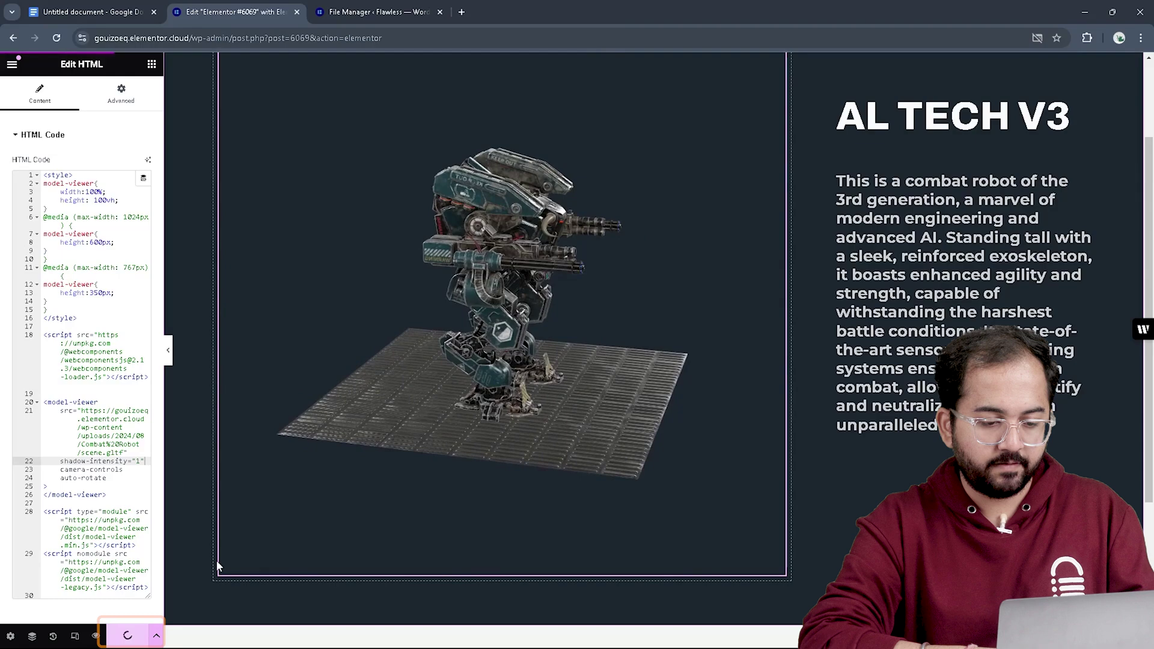
Preview the page and orbit the combat robot model to a low front view.
{"action": "left_click", "coordinate": [97, 636]}
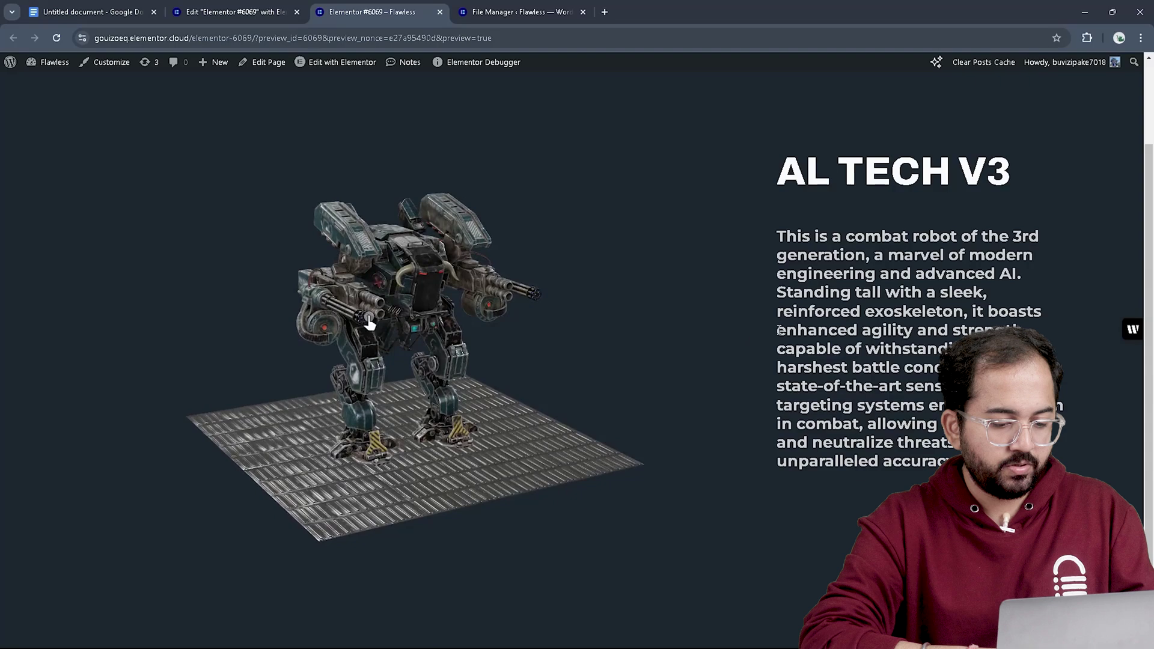
{"action": "left_click_drag", "start_coordinate": [497, 381], "coordinate": [409, 361]}
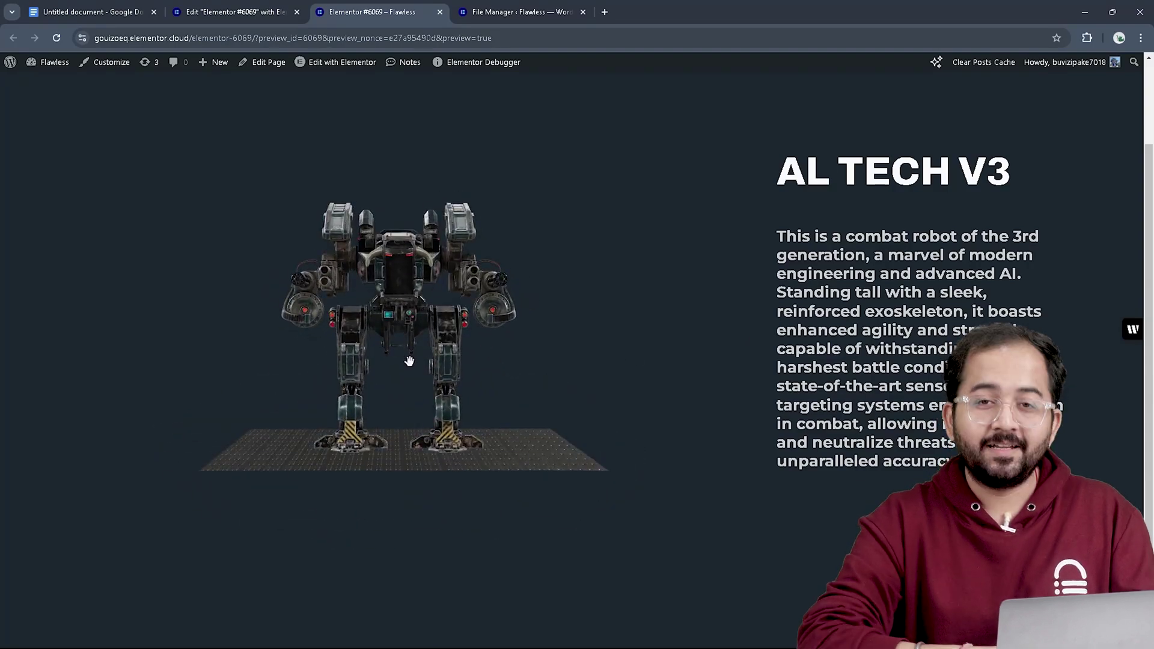